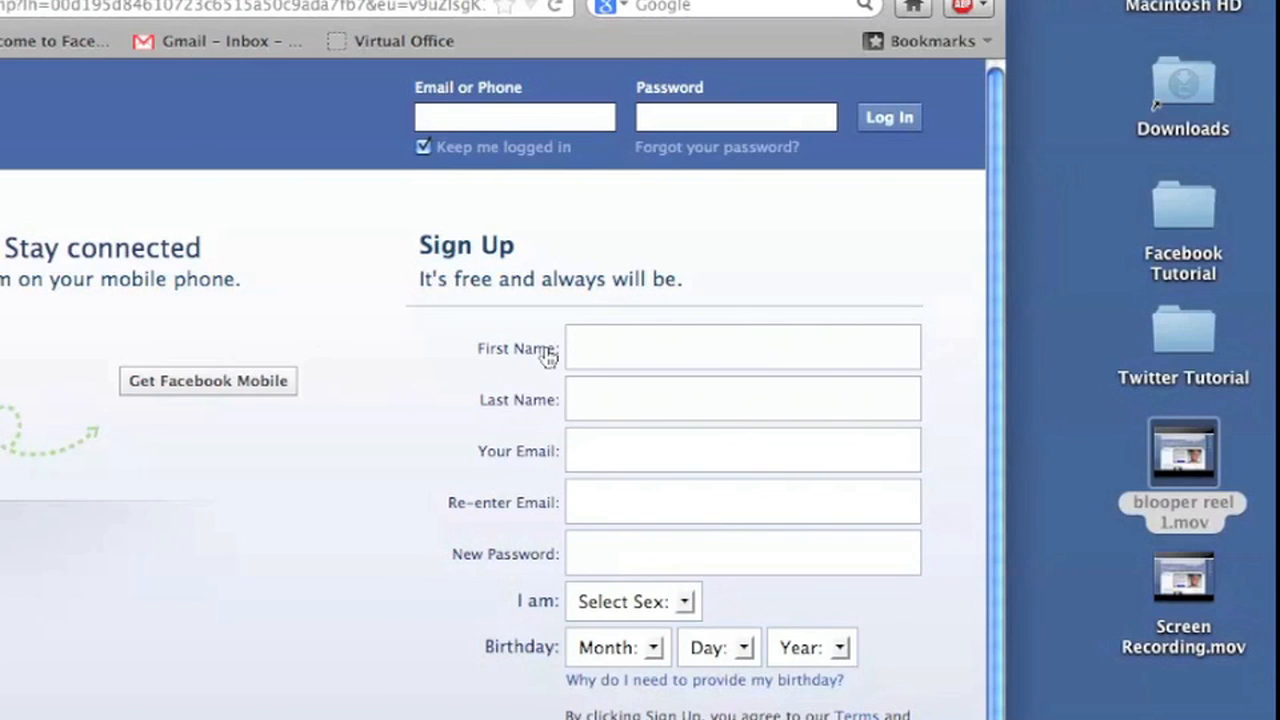
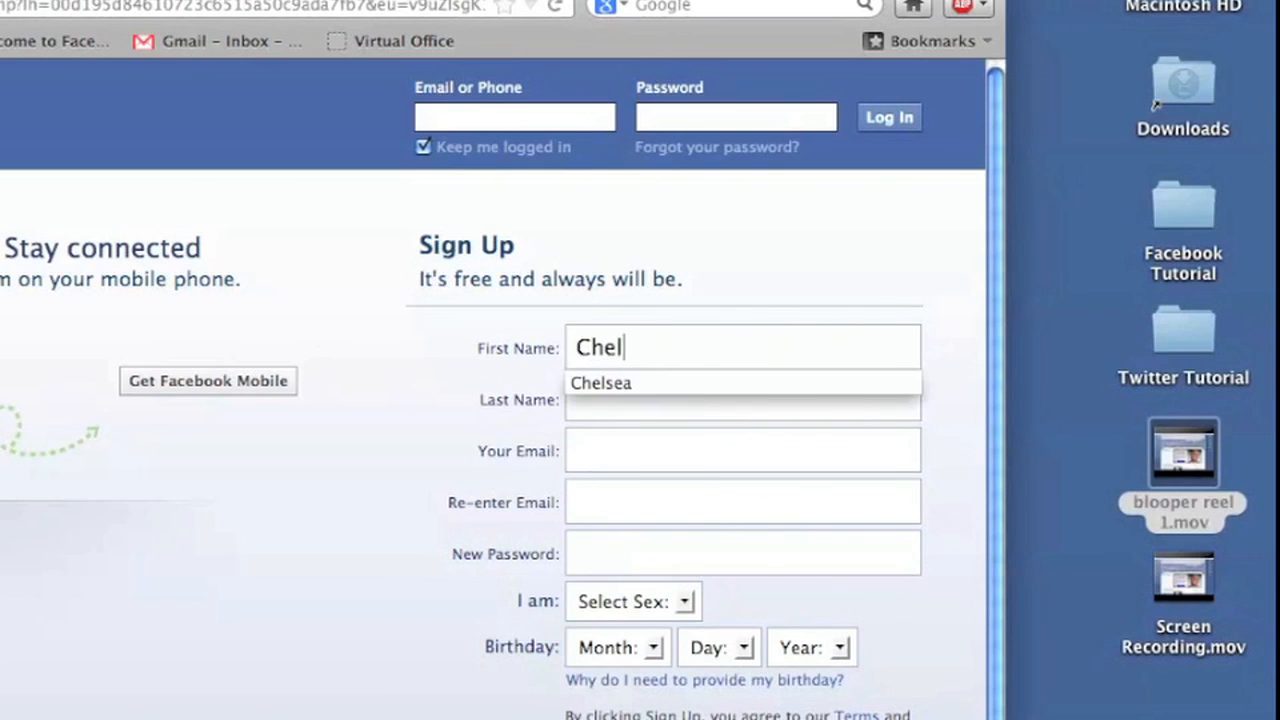
Enter the new user's first and last name on the sign-up form and submit it.
{"action": "key", "text": "Tab"}
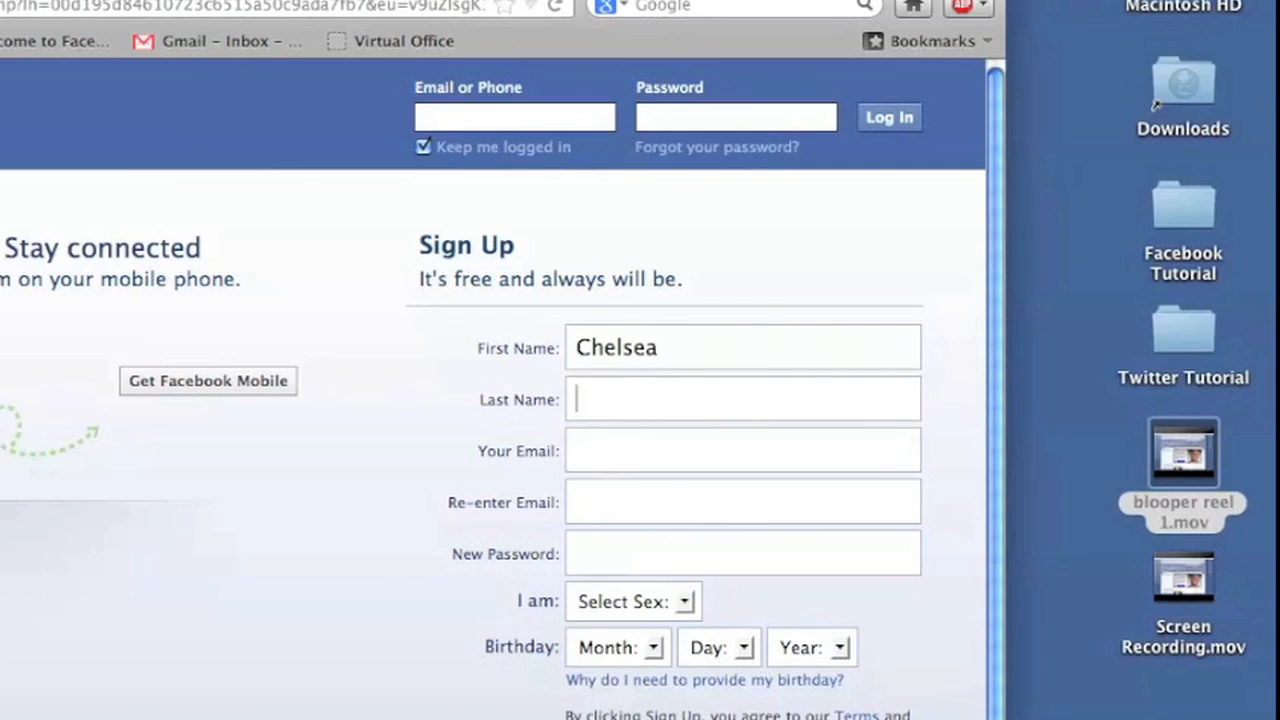
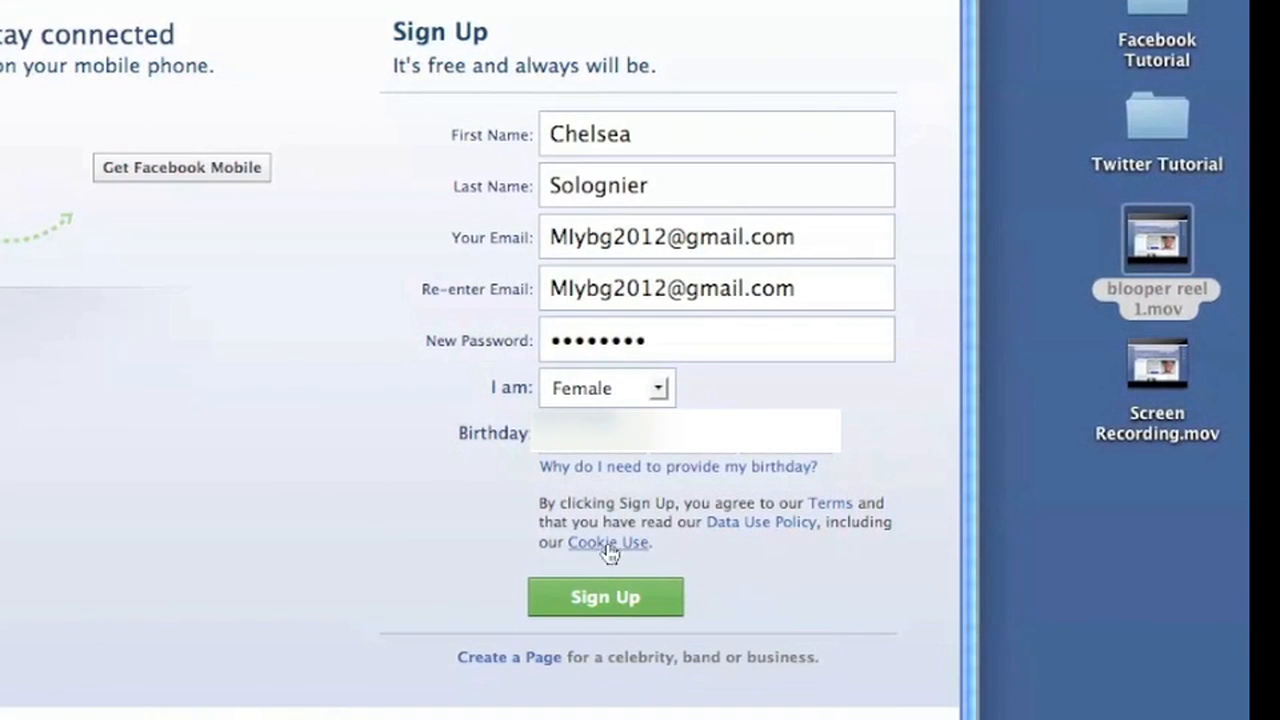
{"action": "left_click", "coordinate": [602, 614]}
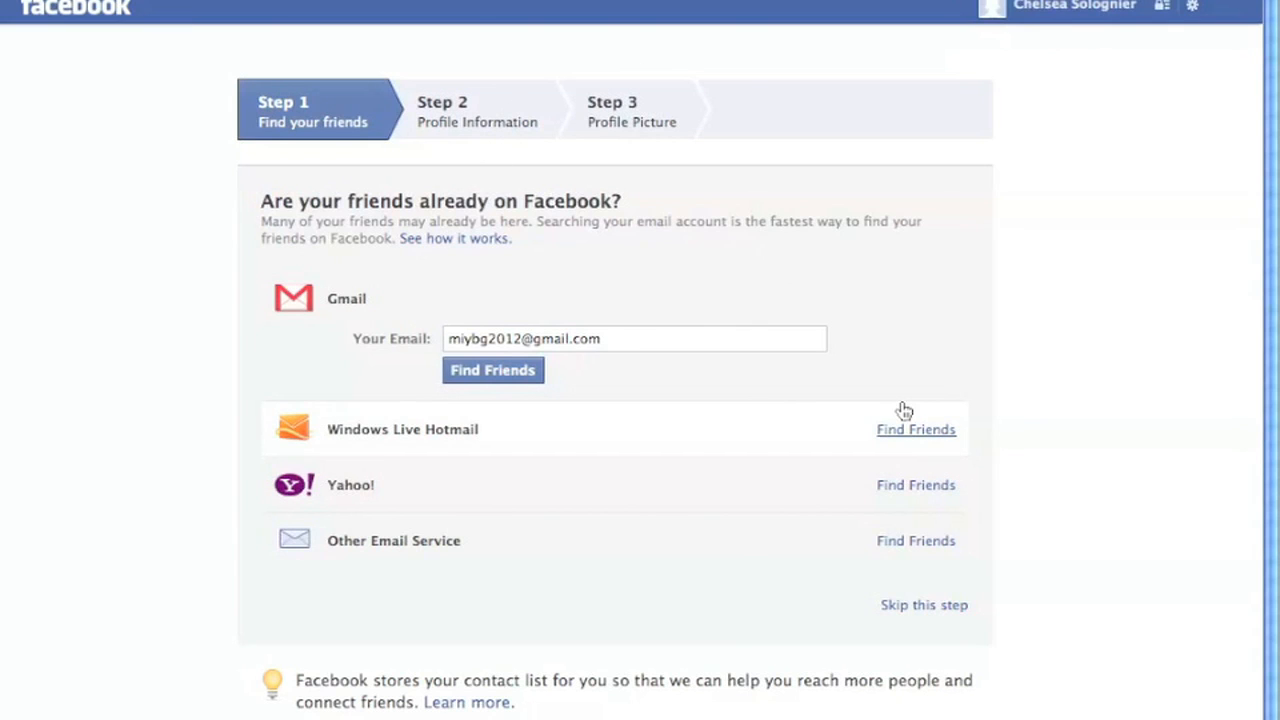
Choose 'Skip this step' on the Find your friends setup step.
{"action": "left_click", "coordinate": [914, 612]}
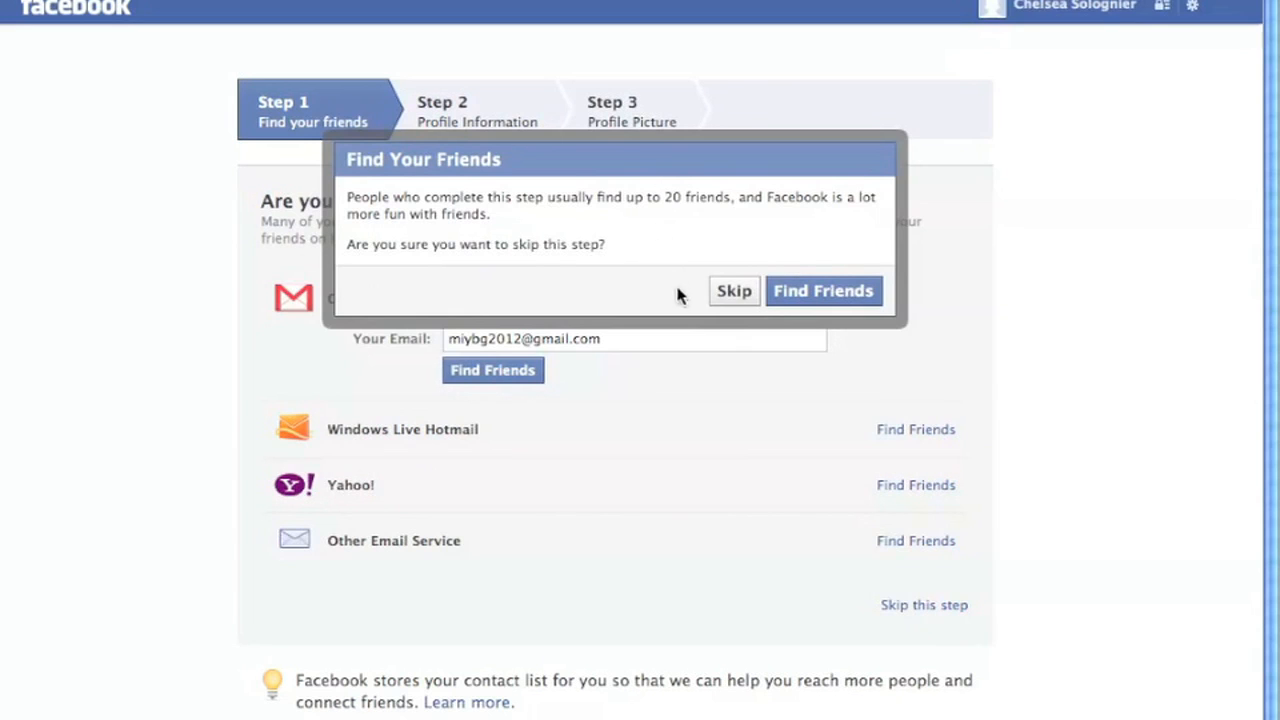
Confirm skipping friend search and enter high school 'May I Borrow Your Glasses'.
{"action": "left_click", "coordinate": [737, 292]}
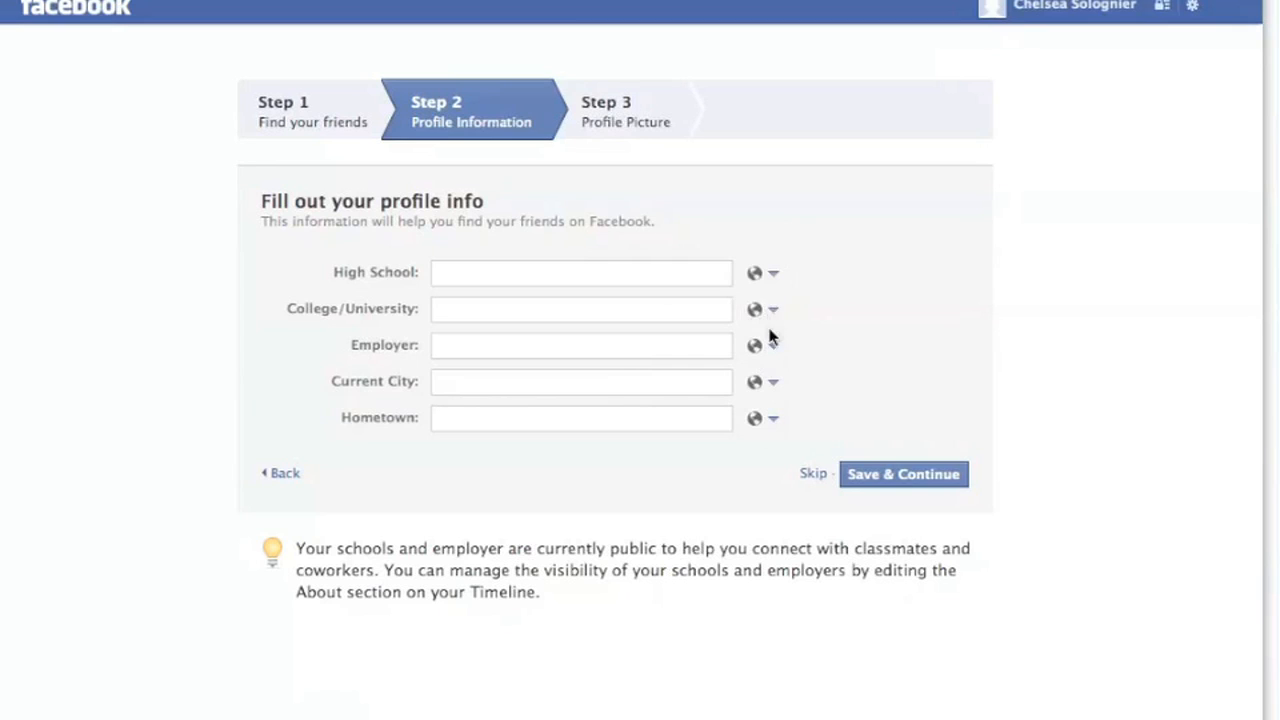
{"action": "left_click", "coordinate": [519, 273]}
{"action": "type", "text": "May I Borrow Your Glasses"}
{"action": "key", "text": "Return"}
{"action": "left_click", "coordinate": [502, 388]}
Set both current city and hometown to San Diego, California.
{"action": "type", "text": "San Diego"}
{"action": "left_click", "coordinate": [500, 408]}
{"action": "left_click", "coordinate": [554, 423]}
{"action": "type", "text": "San Diego"}
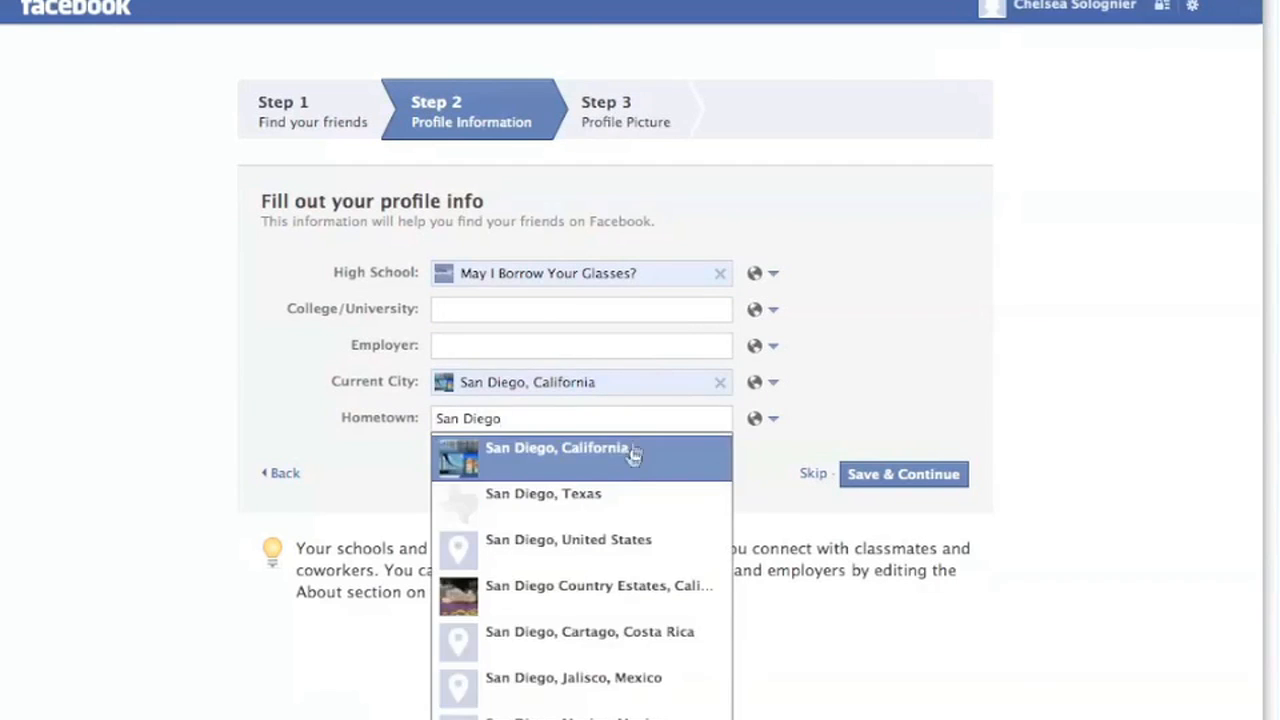
{"action": "left_click", "coordinate": [631, 450]}
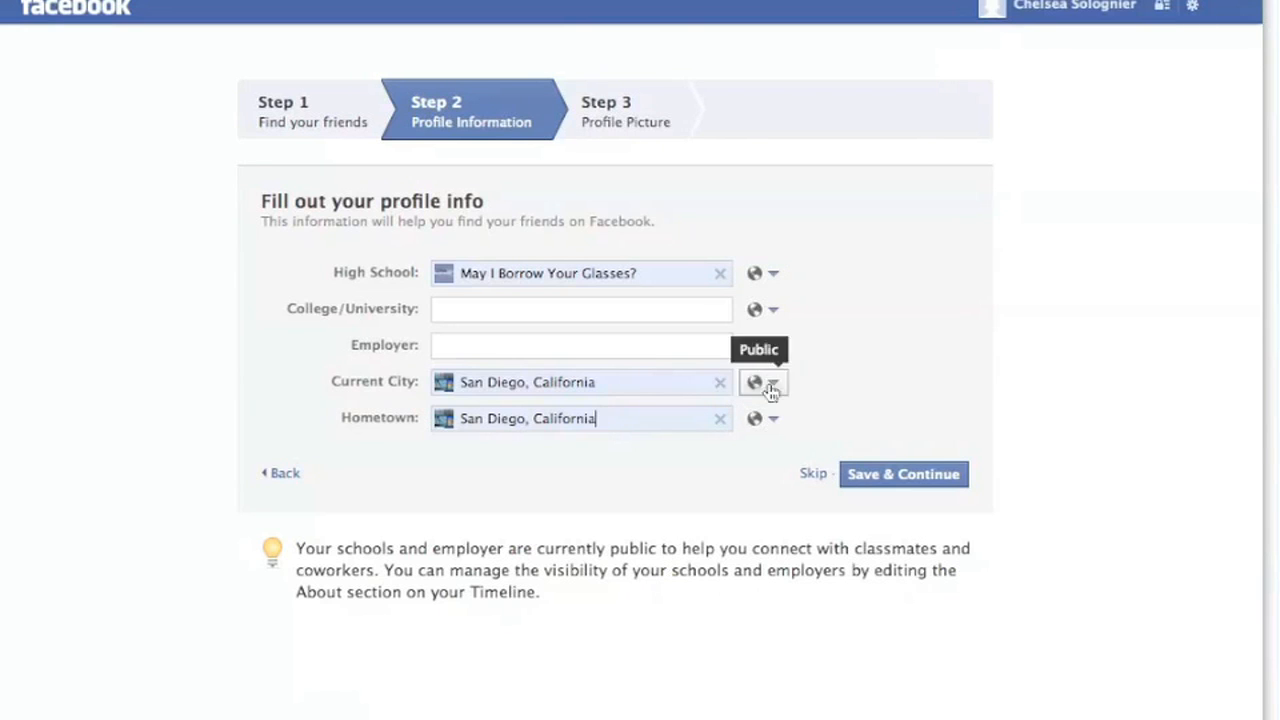
Leave the High School entry's audience as Public and save the profile info.
{"action": "left_click", "coordinate": [776, 280]}
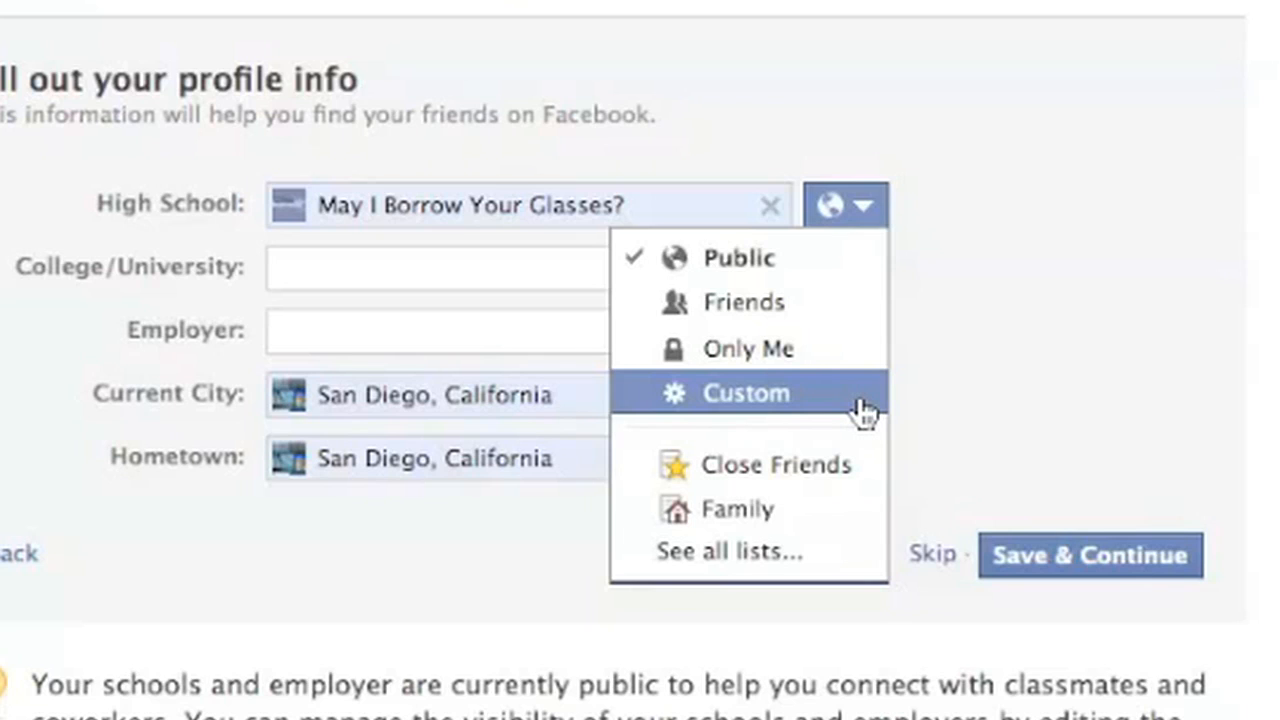
{"action": "left_click", "coordinate": [1072, 318]}
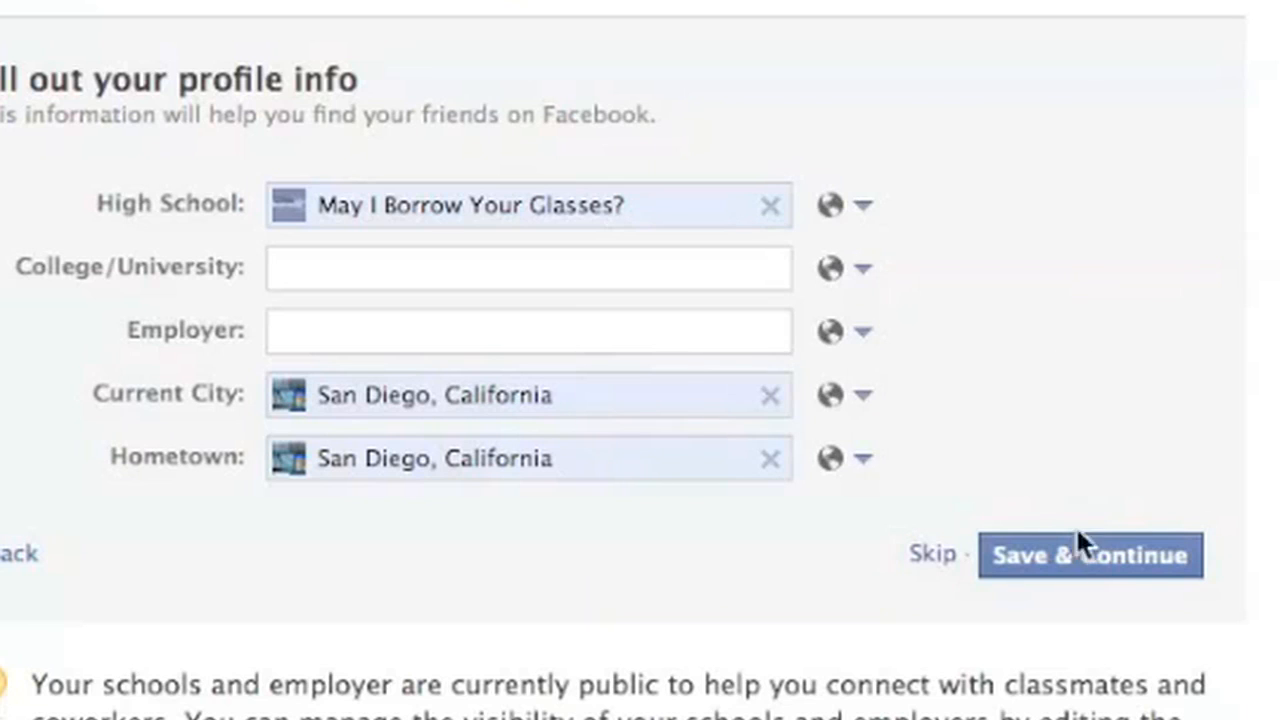
{"action": "left_click", "coordinate": [1091, 549]}
Advance from the profile info to the Set your profile picture step.
{"action": "left_click", "coordinate": [945, 492]}
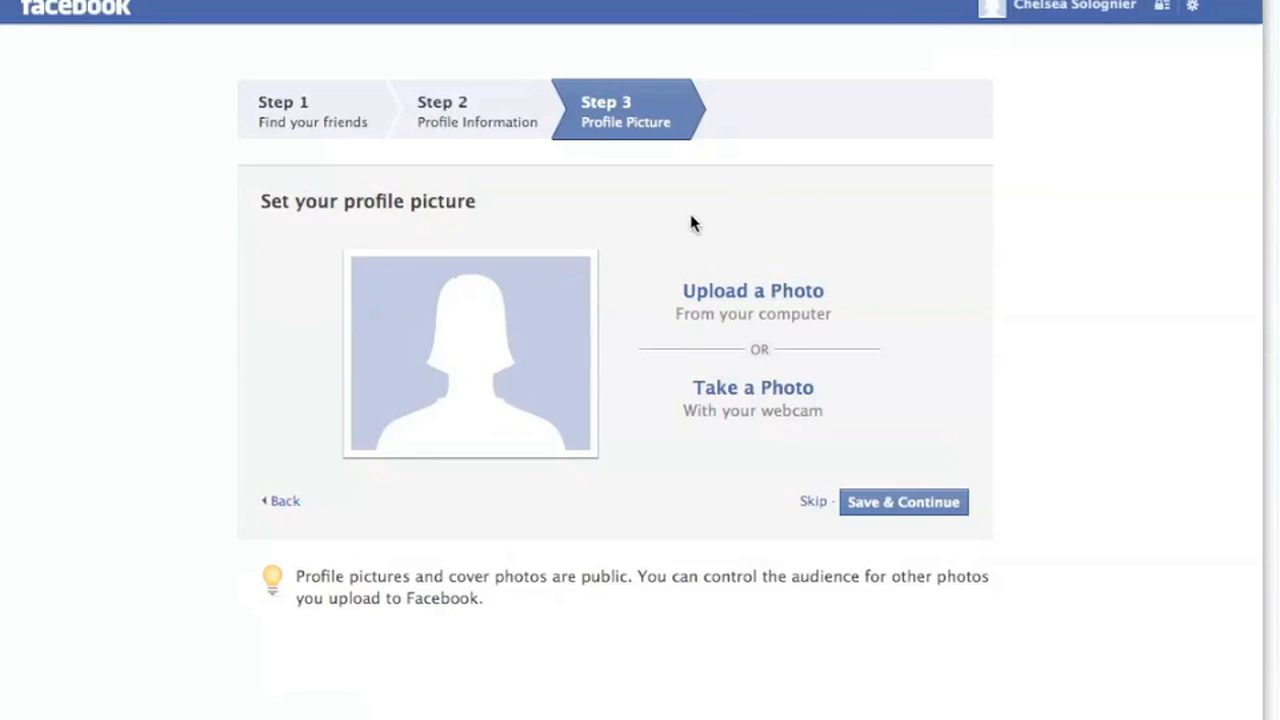
Upload logo.jpg from the Facebook Tutorial folder as the profile picture.
{"action": "left_click", "coordinate": [722, 291]}
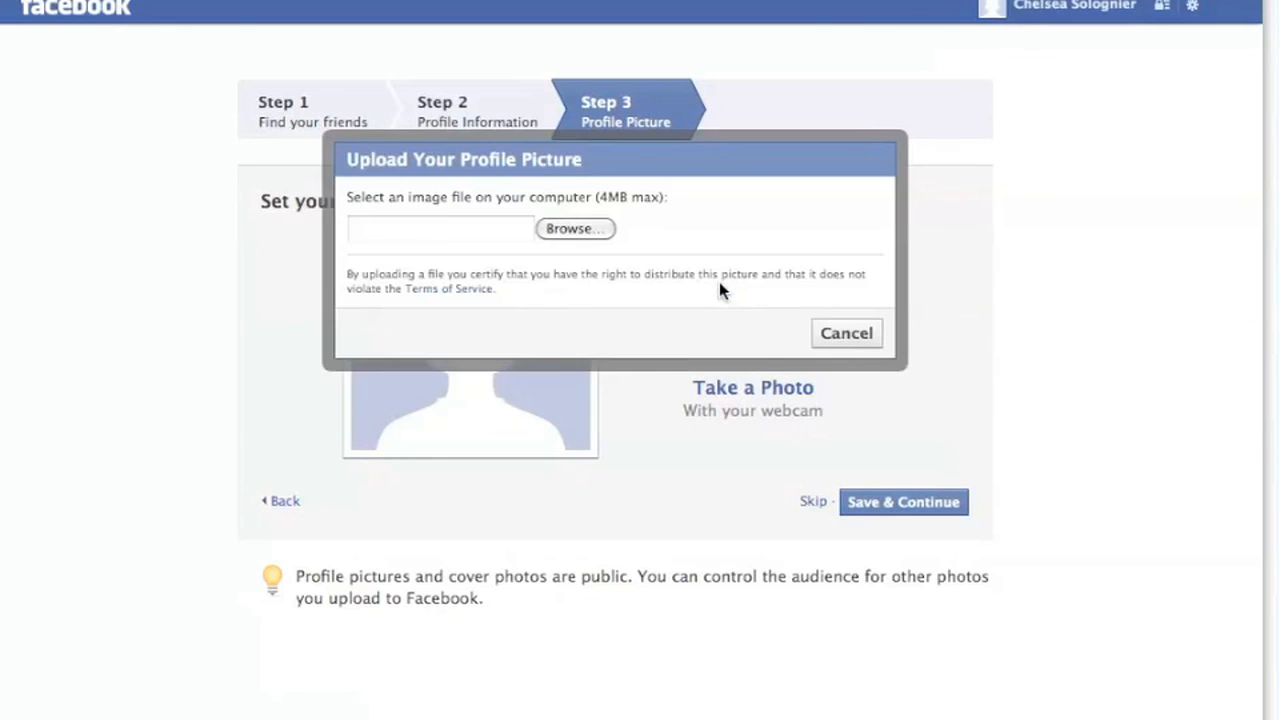
{"action": "left_click", "coordinate": [575, 229]}
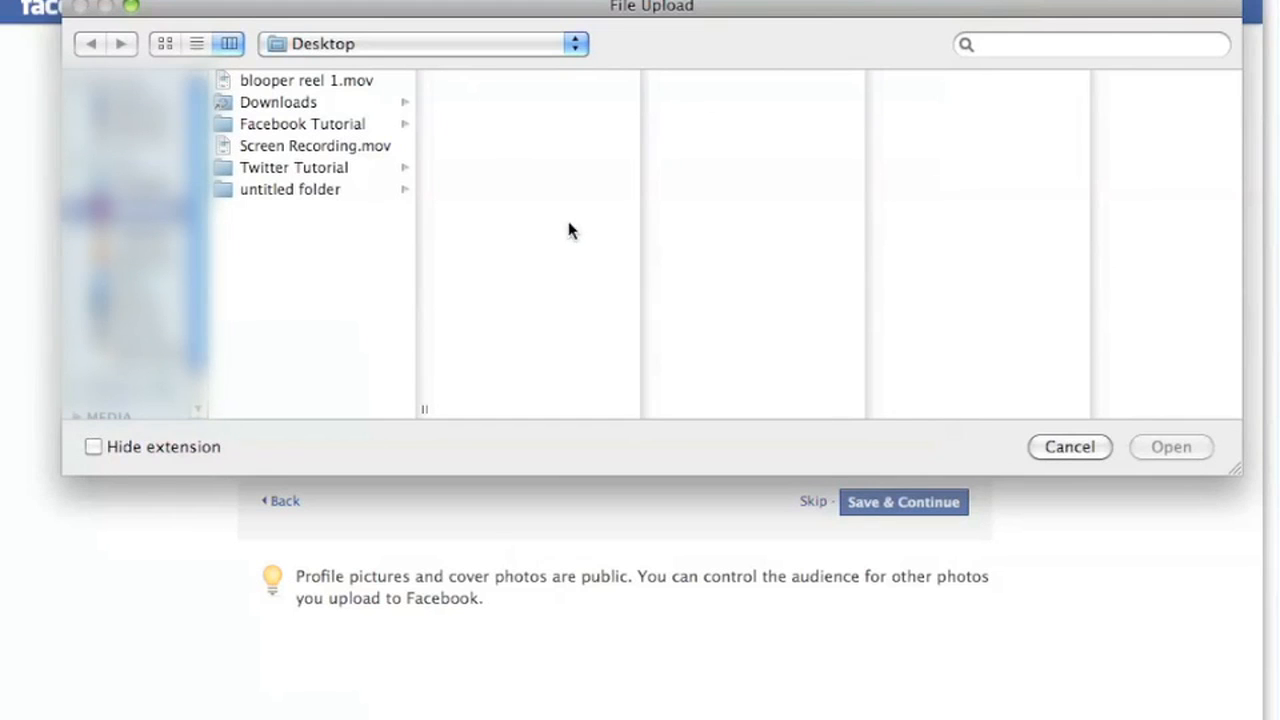
{"action": "left_click", "coordinate": [350, 129]}
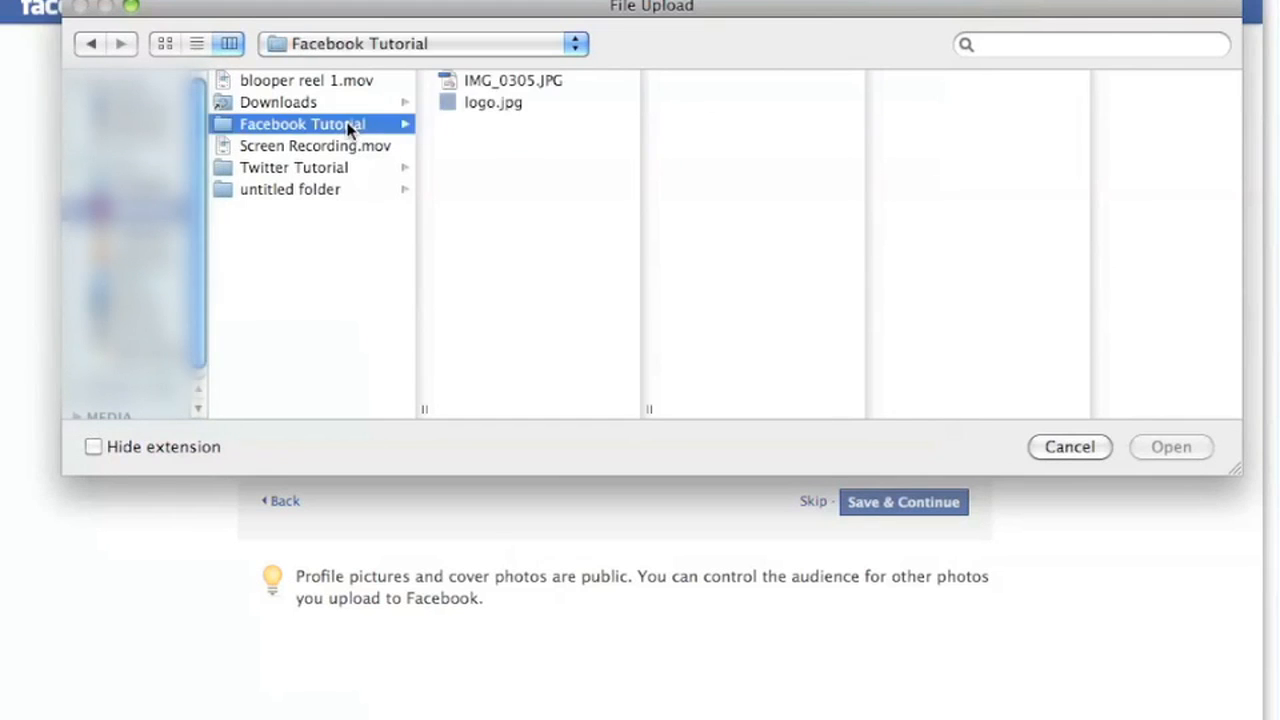
{"action": "left_click", "coordinate": [470, 108]}
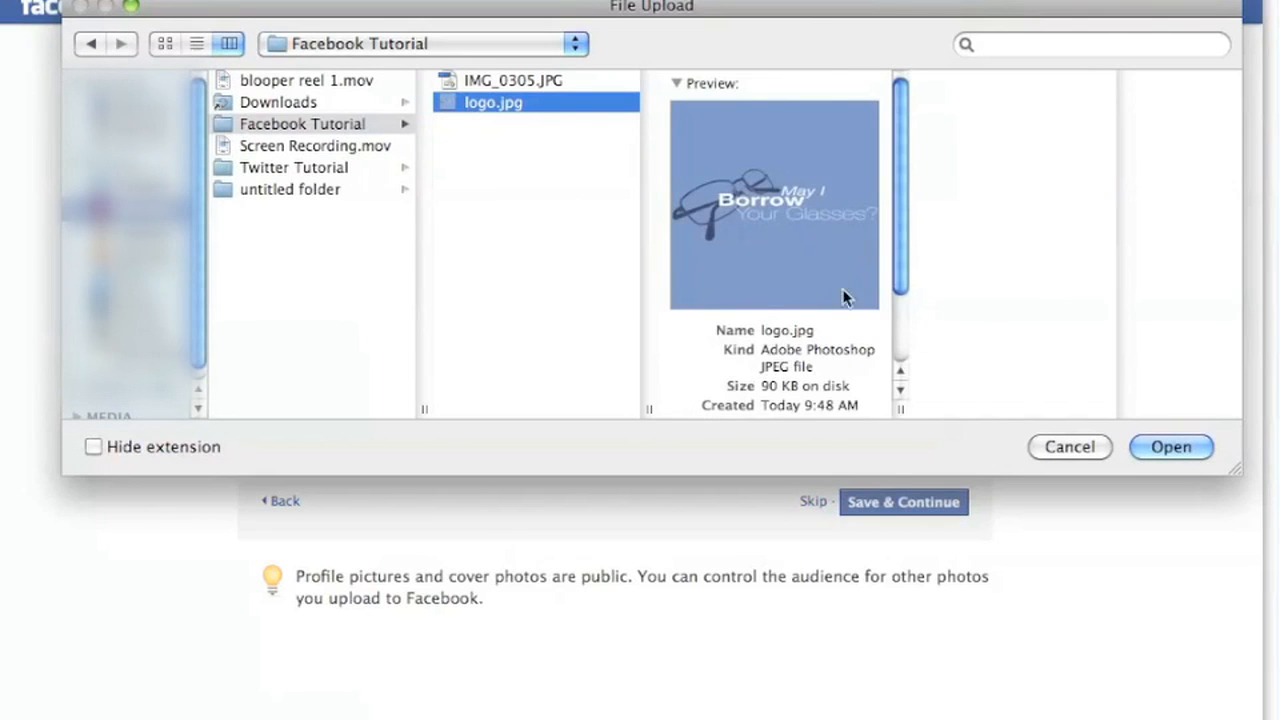
{"action": "left_click", "coordinate": [1162, 446]}
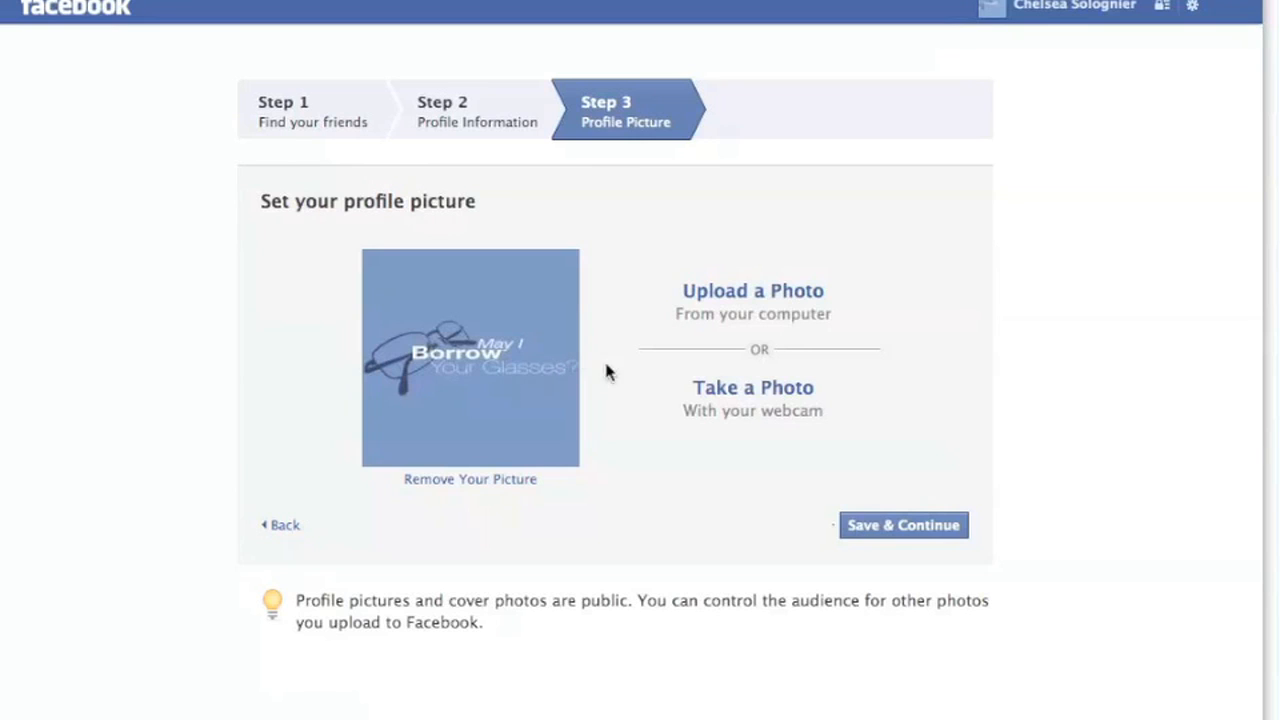
Save the logo profile picture and finish the setup wizard.
{"action": "left_click", "coordinate": [860, 527]}
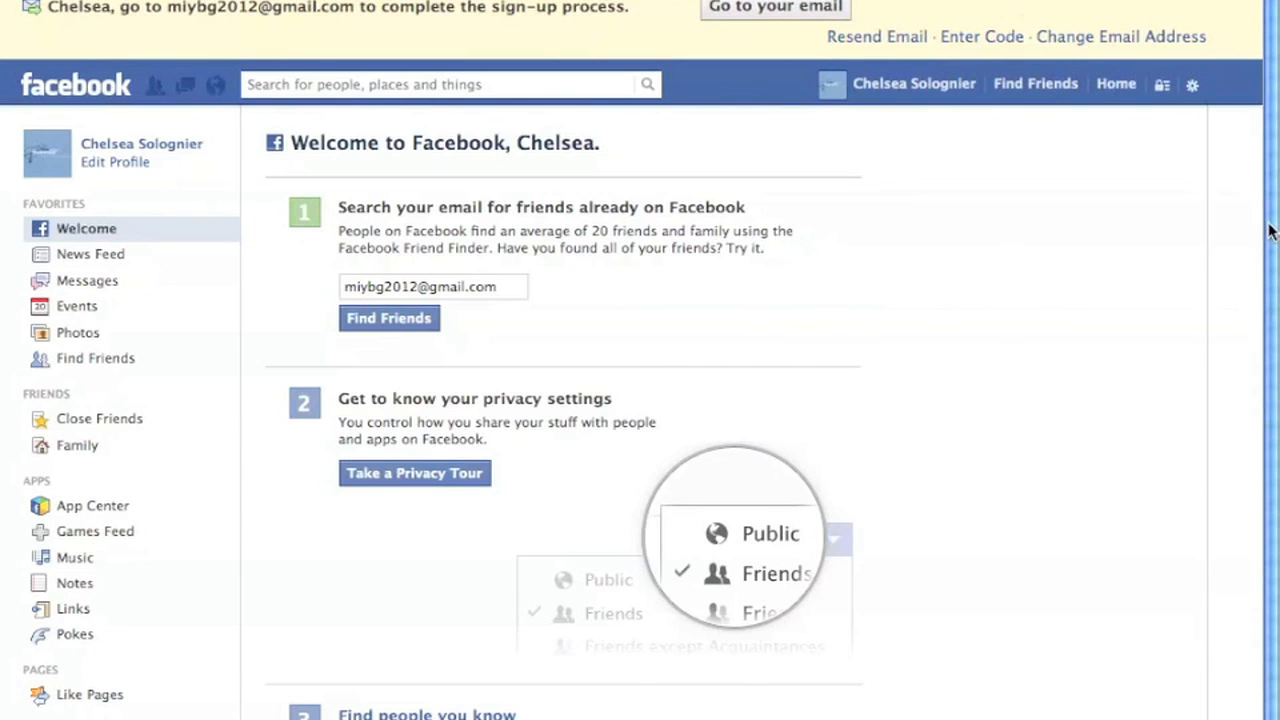
{"action": "scroll", "coordinate": [1262, 243], "scroll_direction": "down", "scroll_amount": 2}
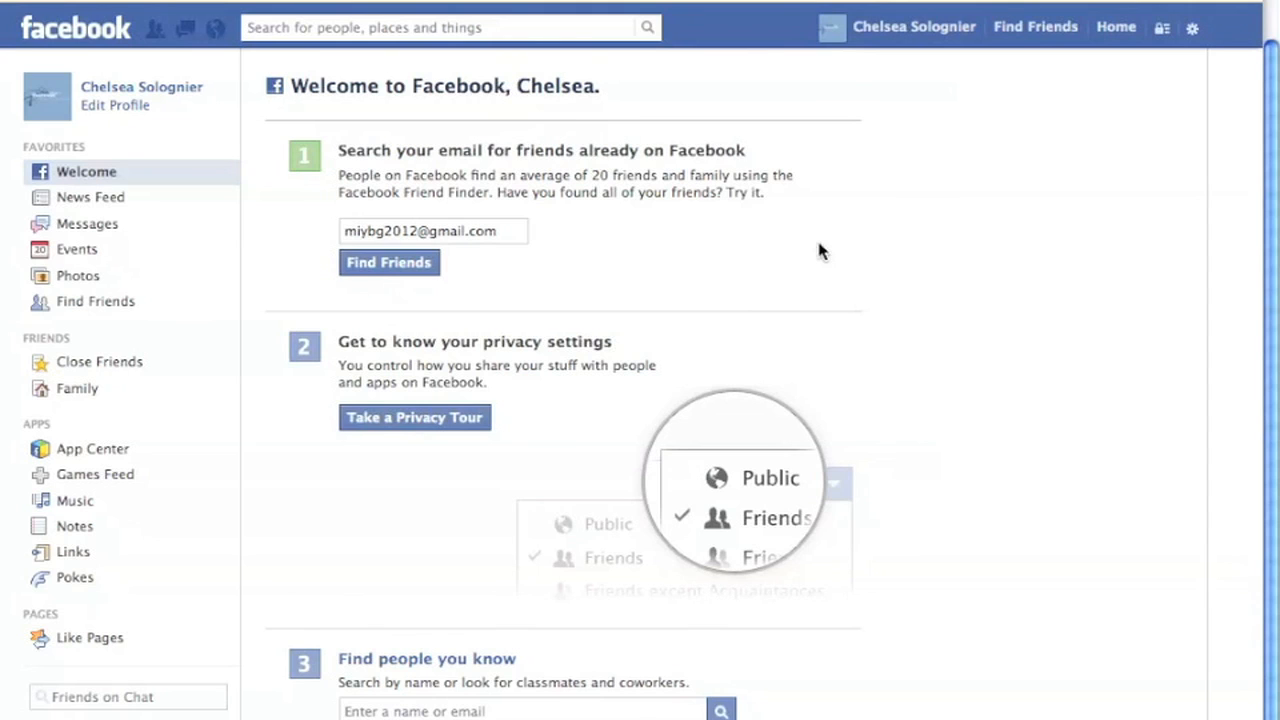
Open the account's Timeline from the top bar name and scroll to Add a Cover.
{"action": "left_click", "coordinate": [918, 40]}
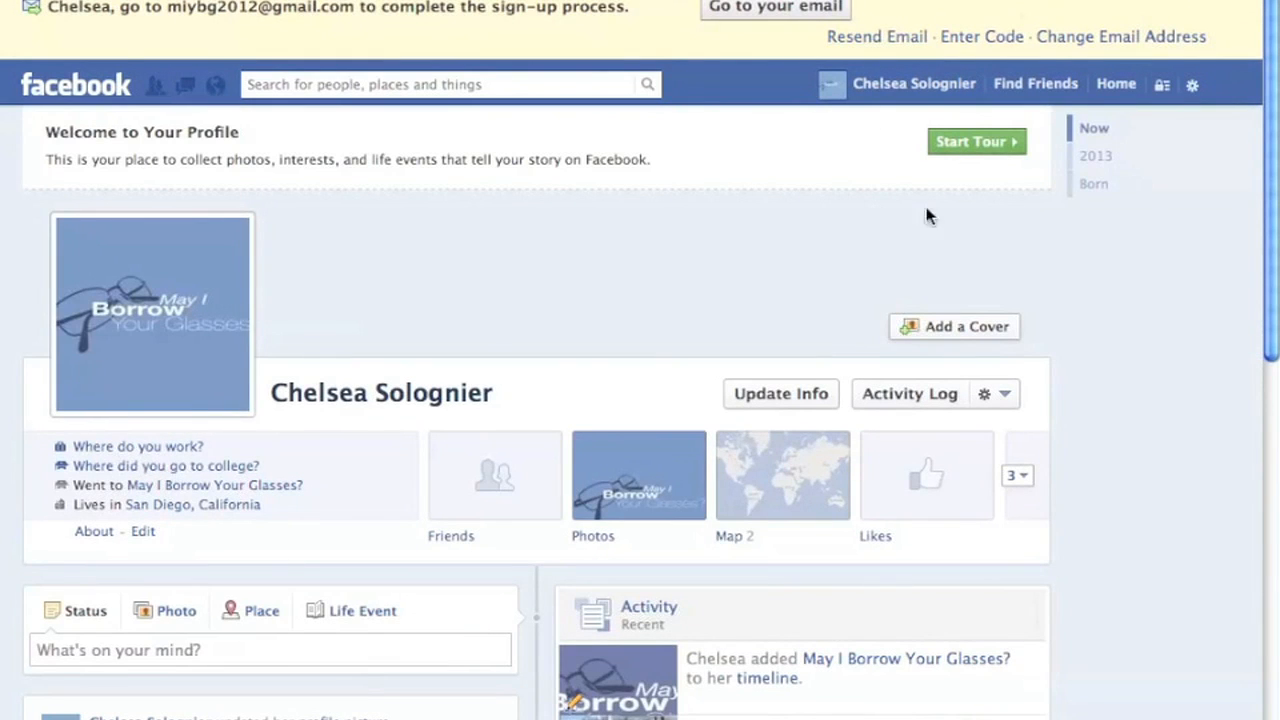
{"action": "left_click_drag", "start_coordinate": [1276, 298], "coordinate": [1268, 365]}
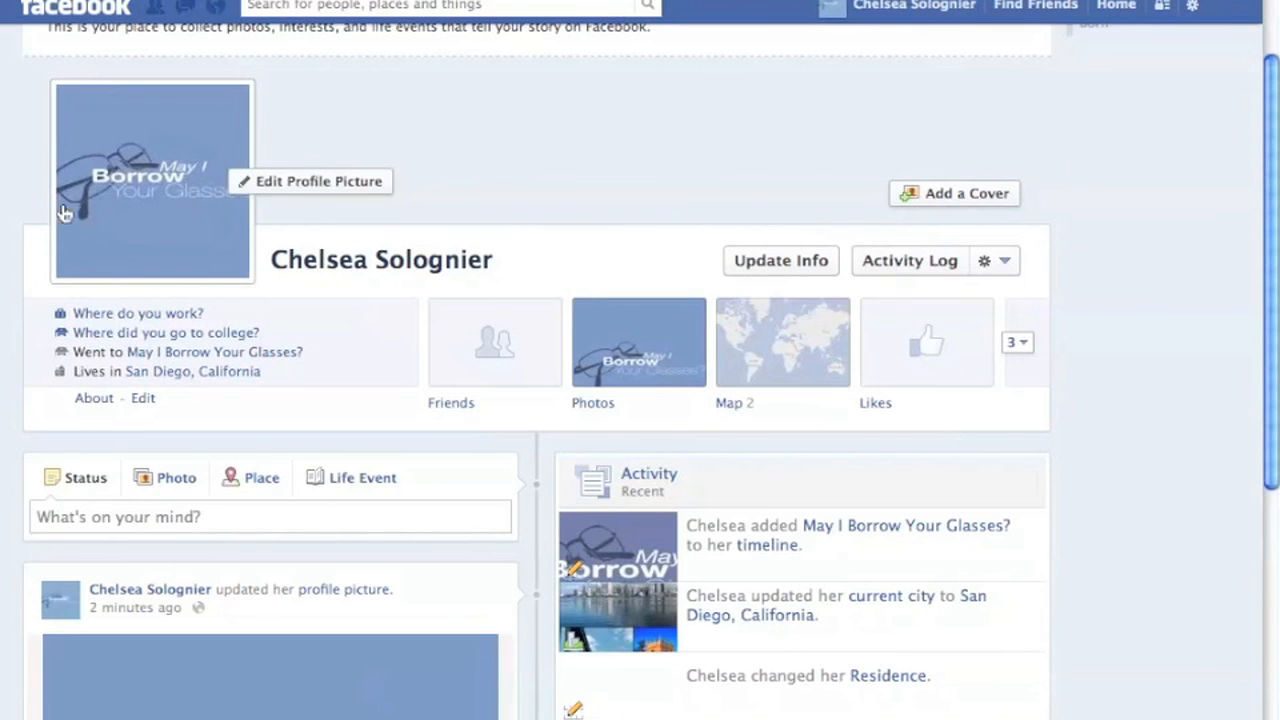
Start a cover with Add a Cover, accept the guidelines, and choose Upload Photo.
{"action": "left_click", "coordinate": [937, 204]}
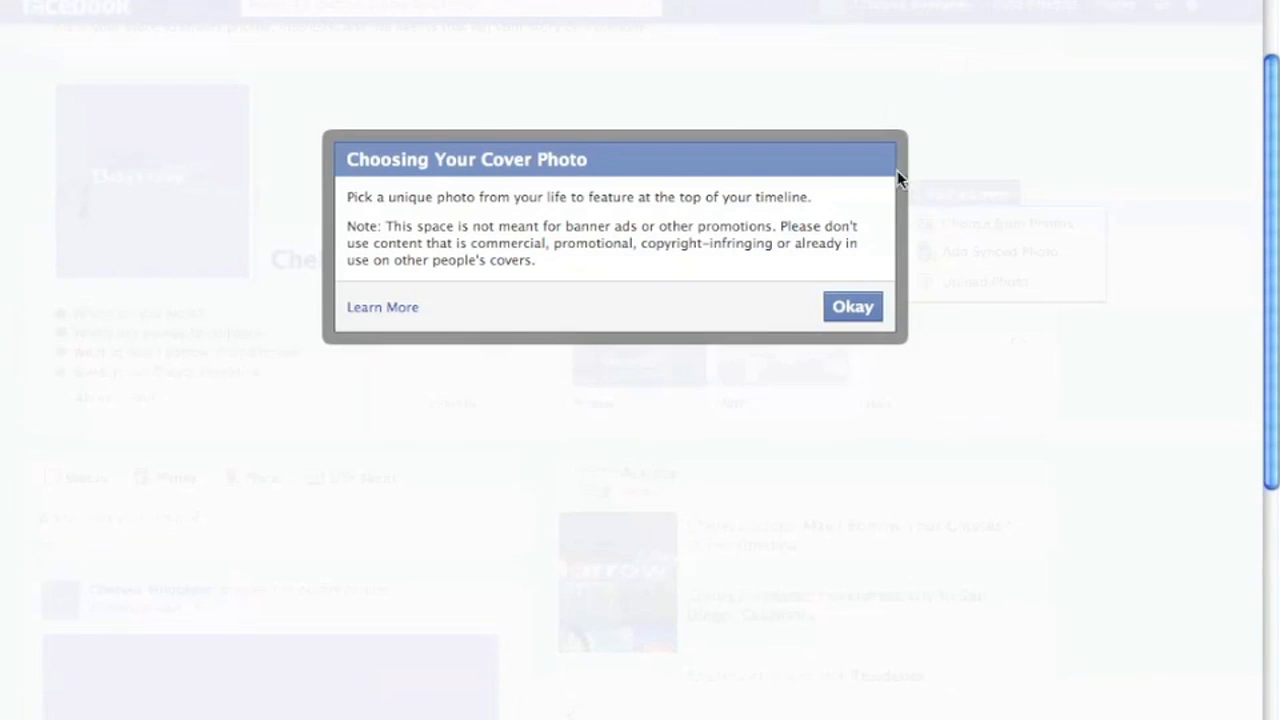
{"action": "left_click", "coordinate": [850, 308]}
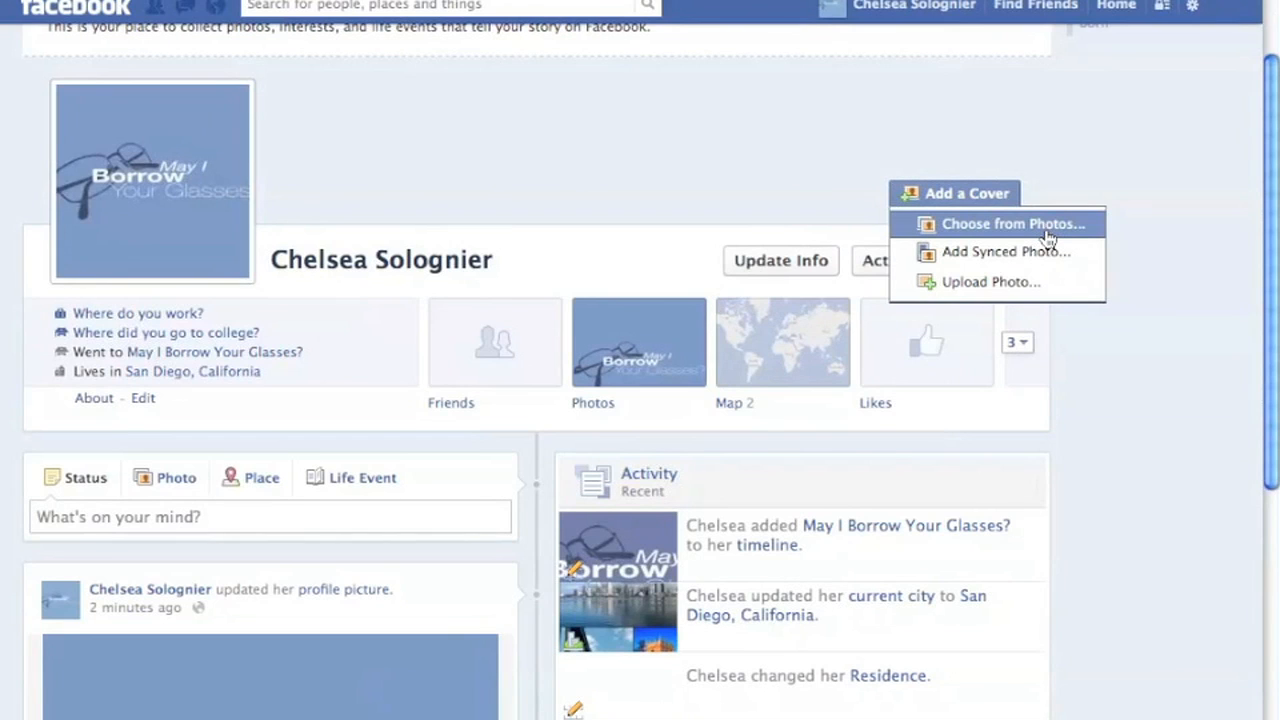
{"action": "left_click", "coordinate": [1003, 283]}
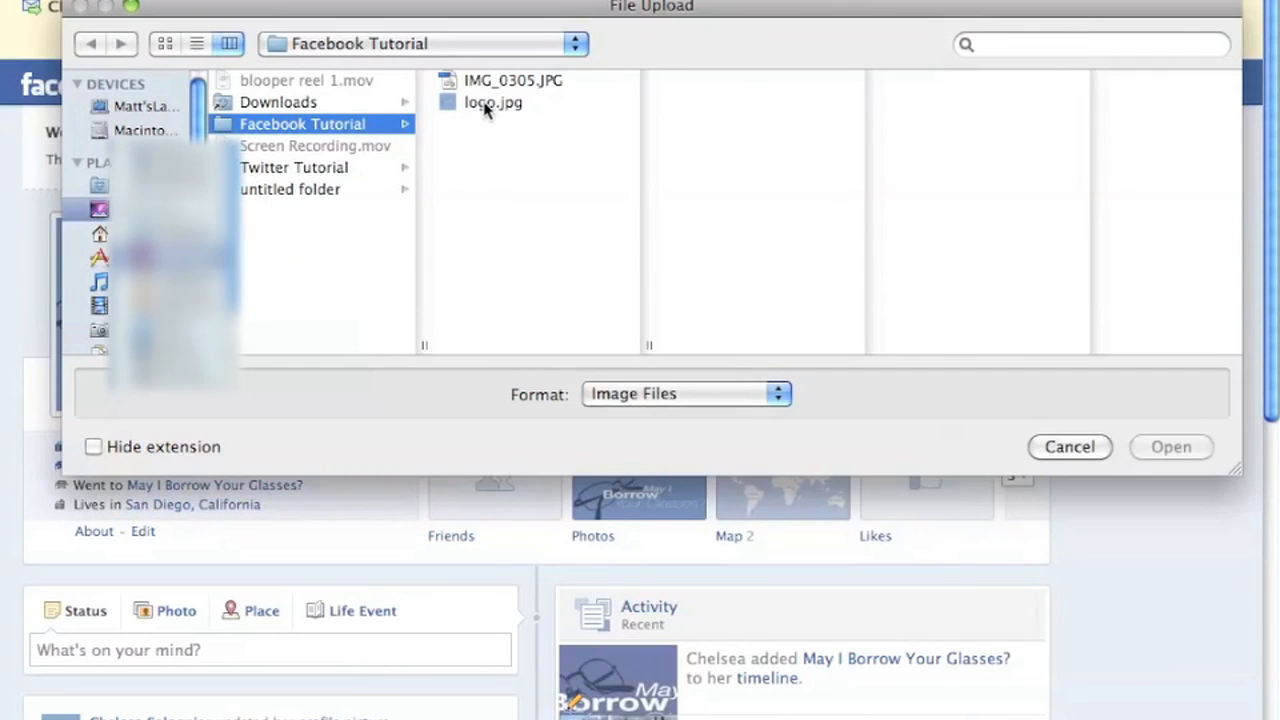
Select IMG_0305.JPG and upload it as the timeline cover.
{"action": "left_click", "coordinate": [503, 84]}
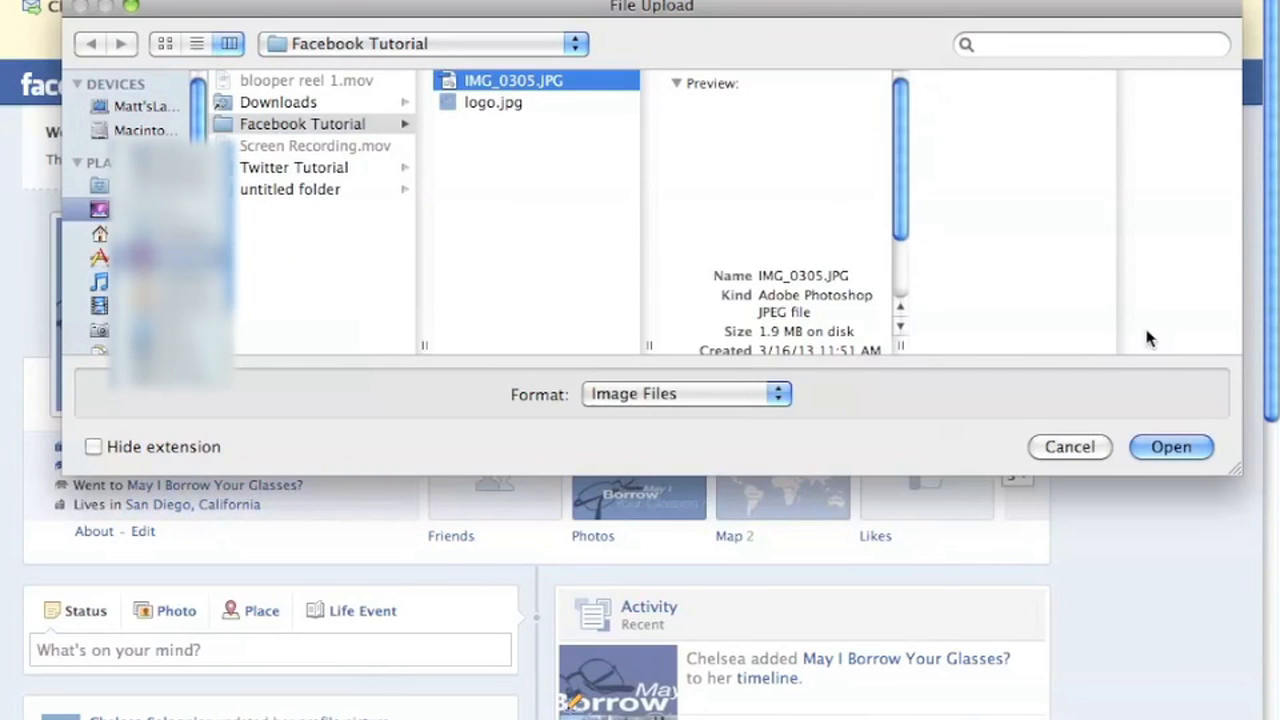
{"action": "left_click", "coordinate": [1160, 450]}
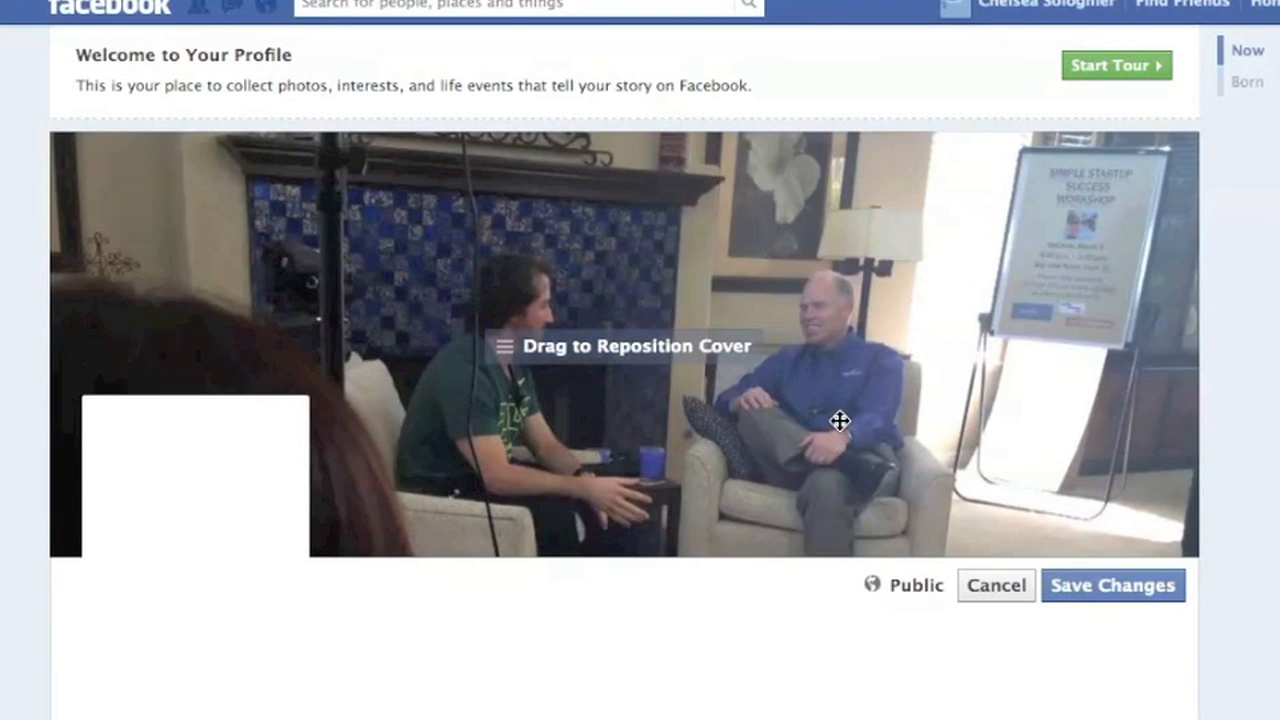
Drag the cover photo upward to show more of the floor, then save the position.
{"action": "left_click_drag", "start_coordinate": [840, 421], "coordinate": [577, 479]}
{"action": "mouse_move", "coordinate": [877, 588]}
{"action": "left_click", "coordinate": [1113, 585]}
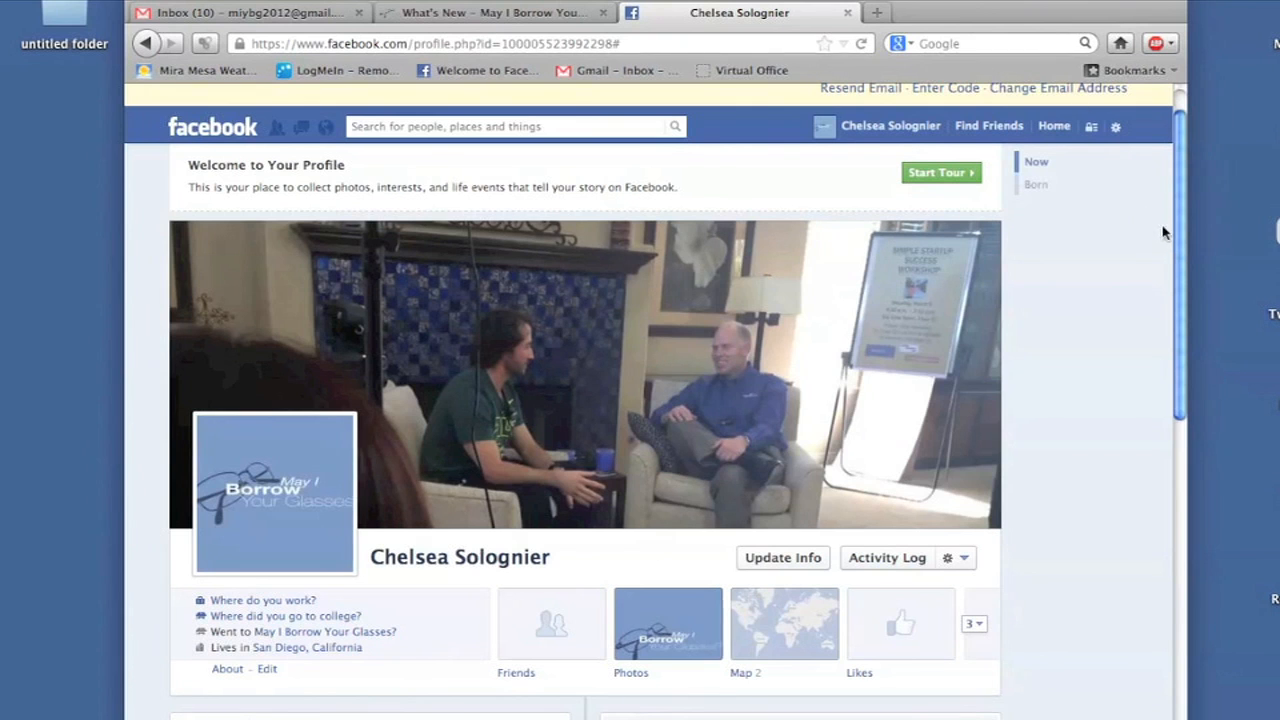
Switch from the Facebook profile to the Gmail inbox tab.
{"action": "left_click_drag", "start_coordinate": [1184, 258], "coordinate": [1174, 184]}
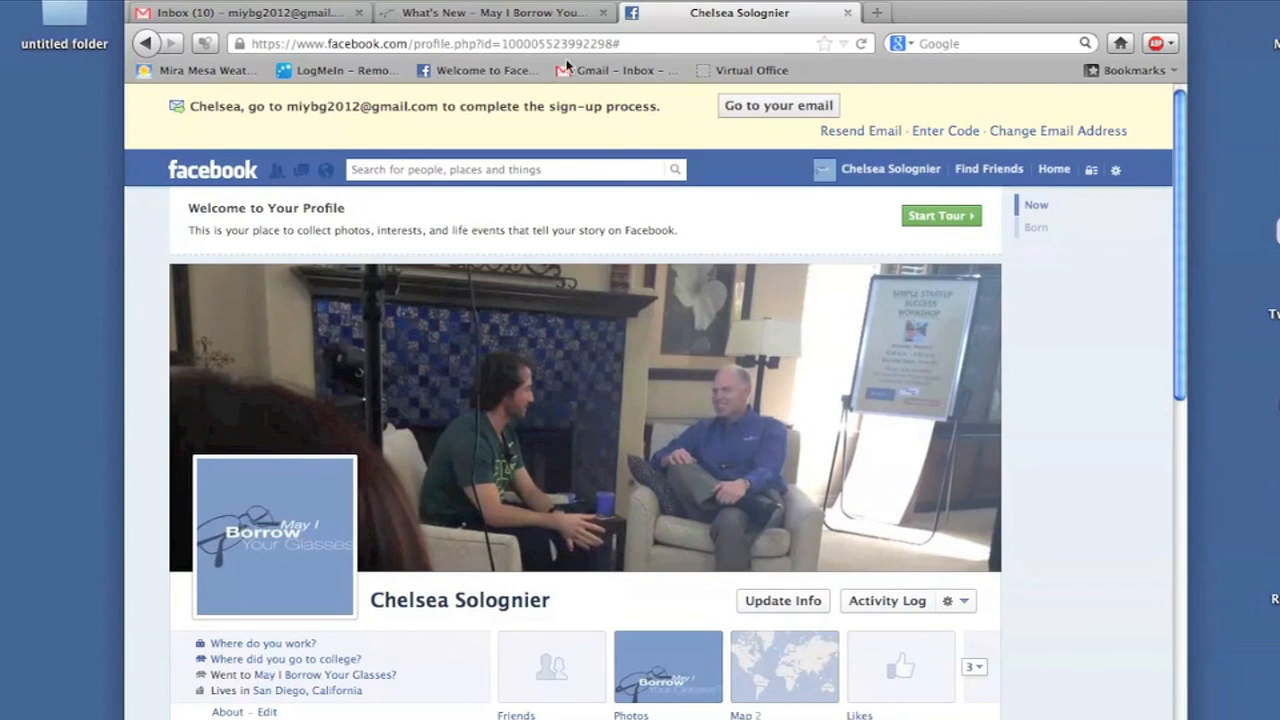
{"action": "left_click", "coordinate": [290, 20]}
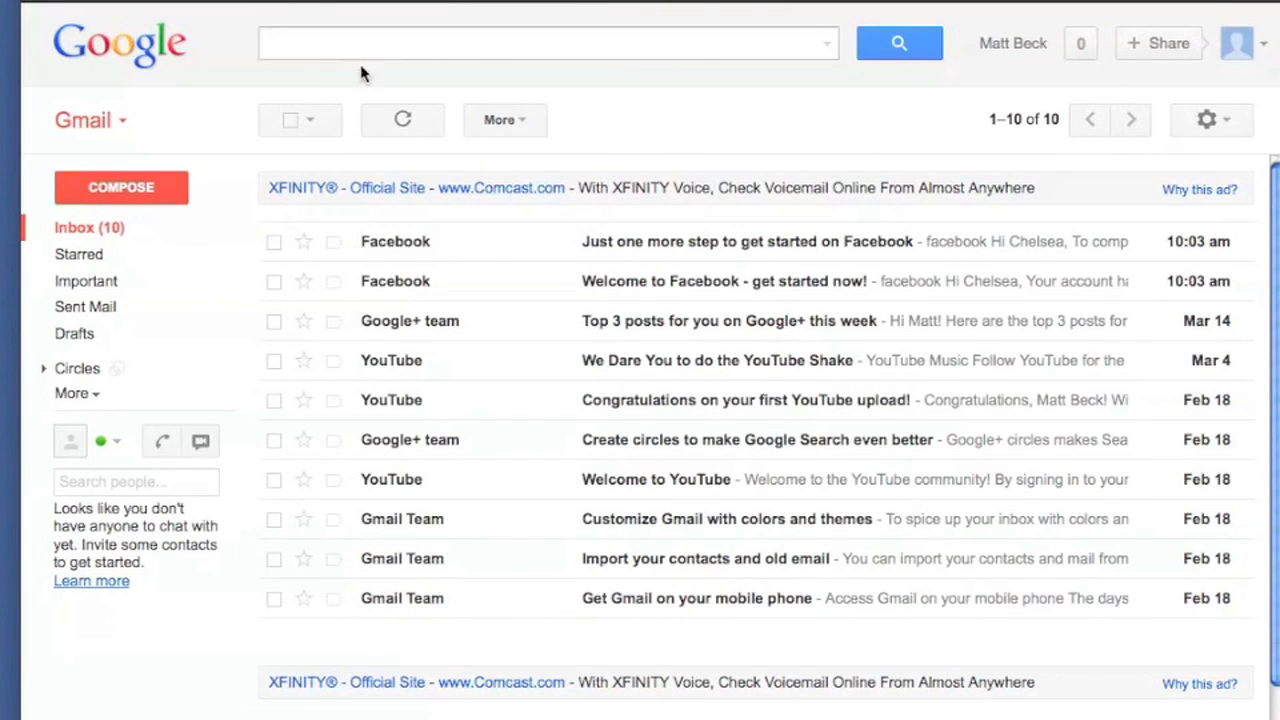
Open the 'Just one more step to get started on Facebook' email and scroll to its confirmation link.
{"action": "left_click", "coordinate": [646, 256]}
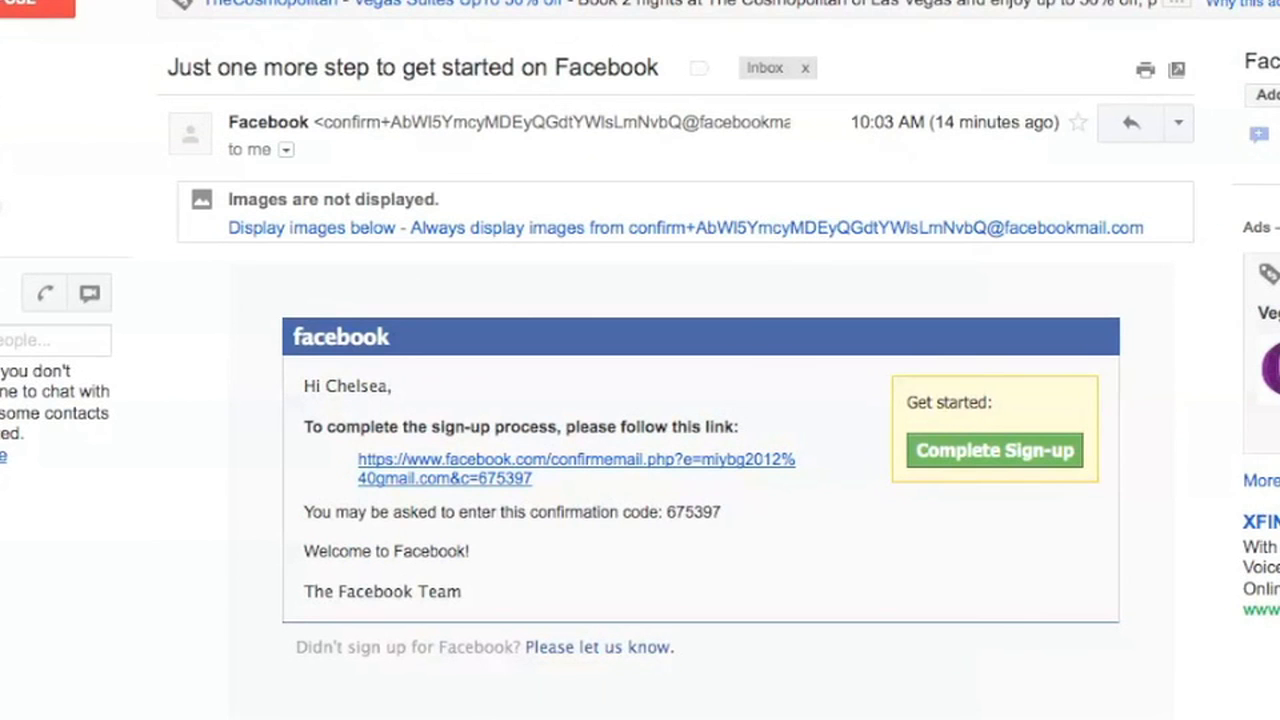
{"action": "scroll", "coordinate": [700, 400], "scroll_direction": "down", "scroll_amount": 2}
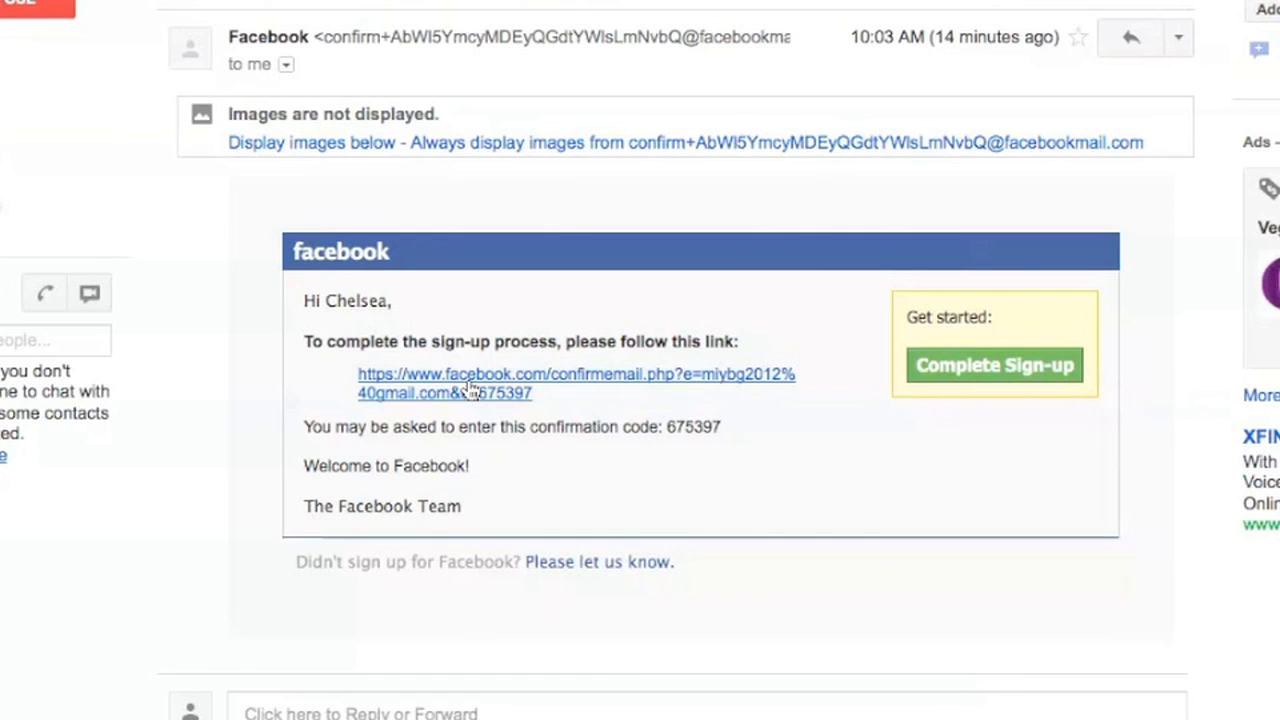
Follow the email's confirmation link and dismiss the Account Confirmed message.
{"action": "left_click", "coordinate": [470, 389]}
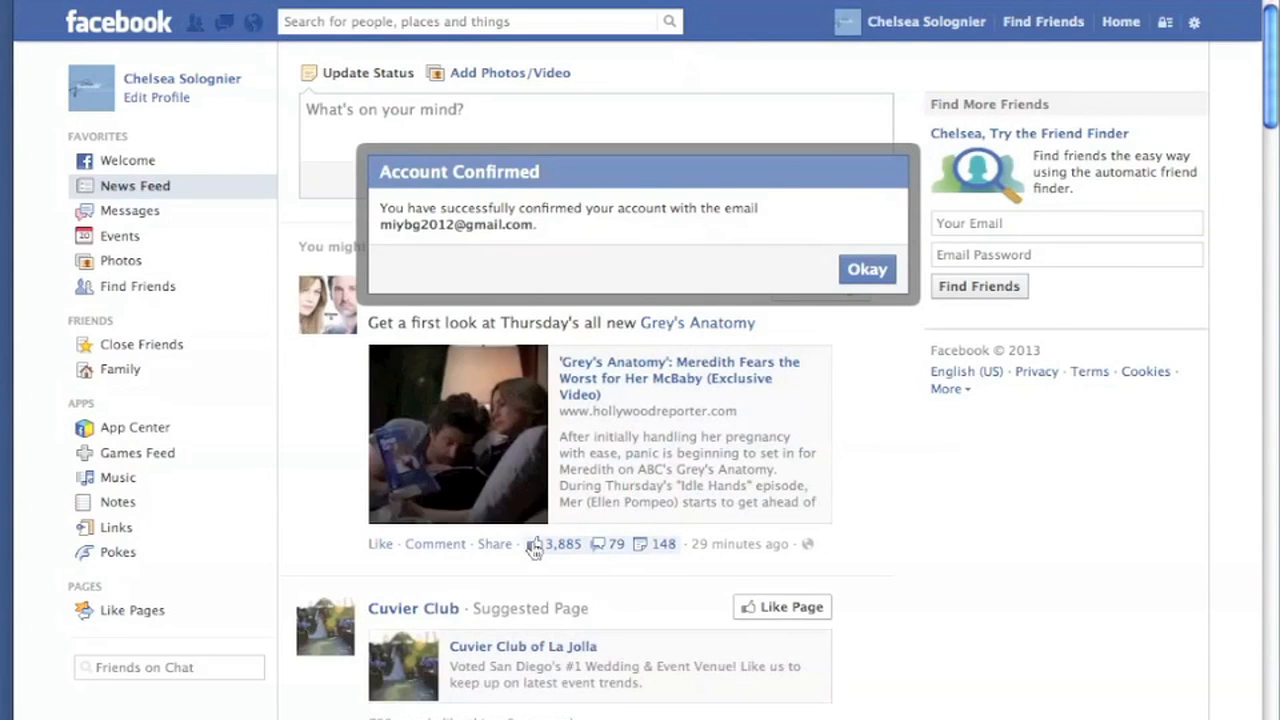
{"action": "key", "text": "Return"}
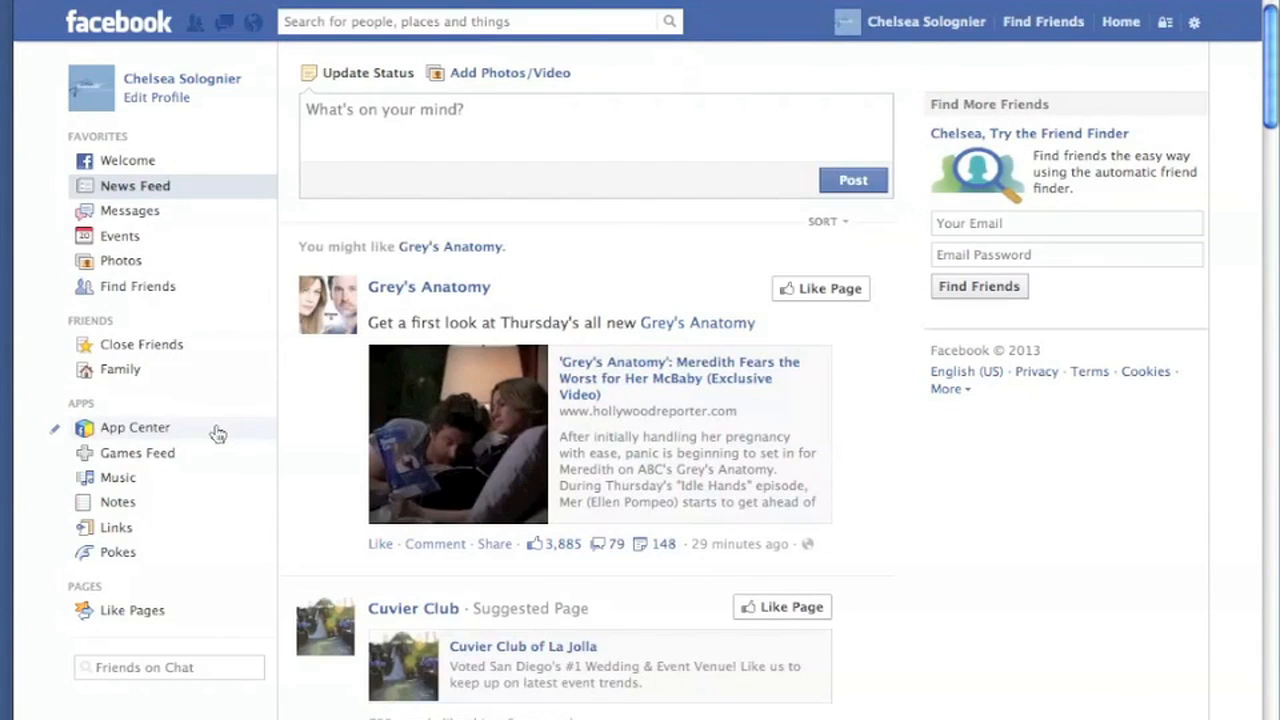